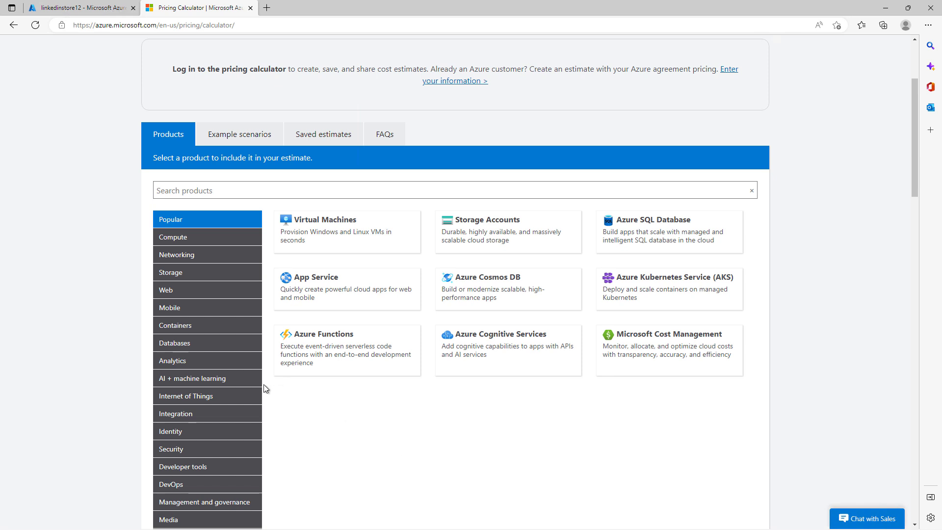
Step: Add a Virtual Machines estimate (default D2 v3 Windows VM, West US) and jump to its settings
scroll(206, 308, "down", 3)
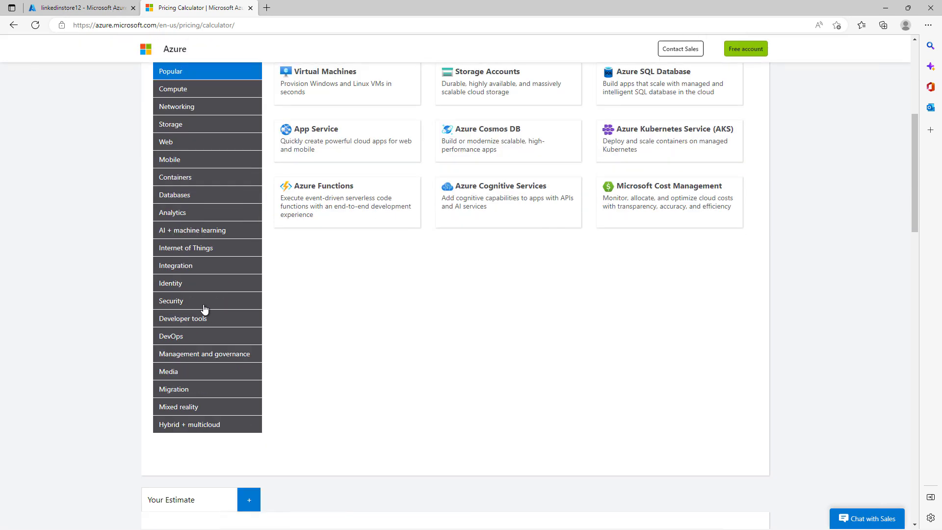
scroll(336, 346, "up", 3)
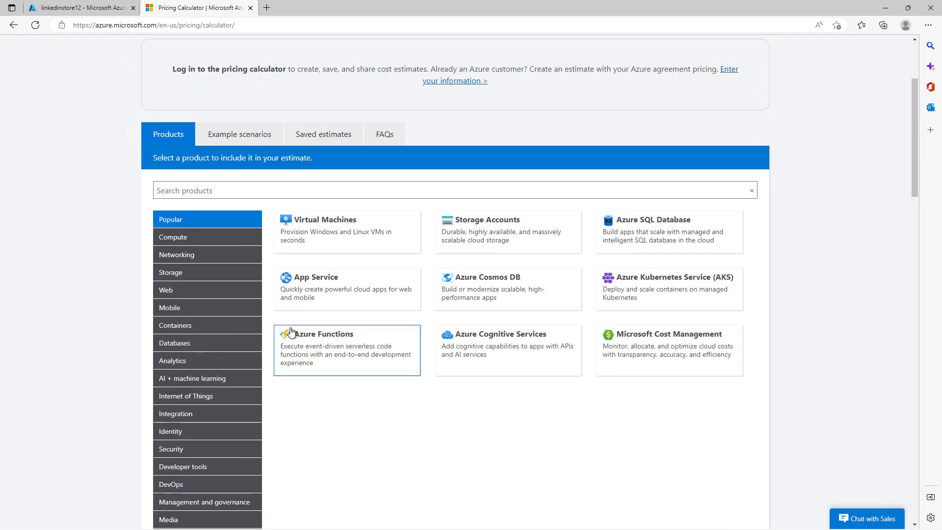
left_click(325, 224)
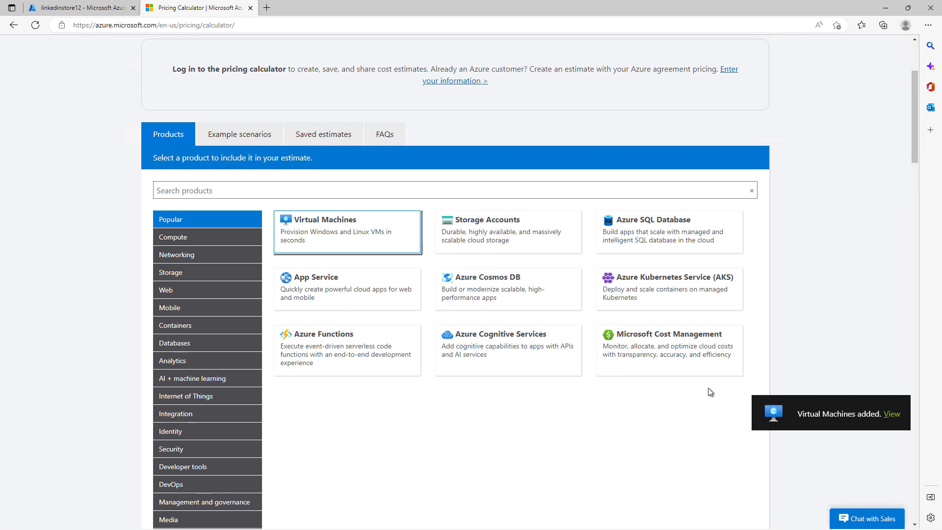
left_click(879, 415)
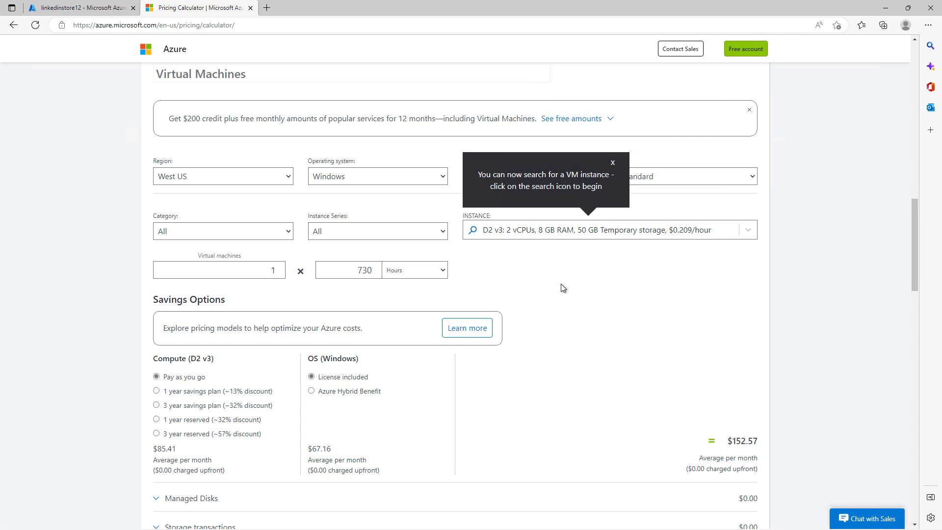
left_click(612, 162)
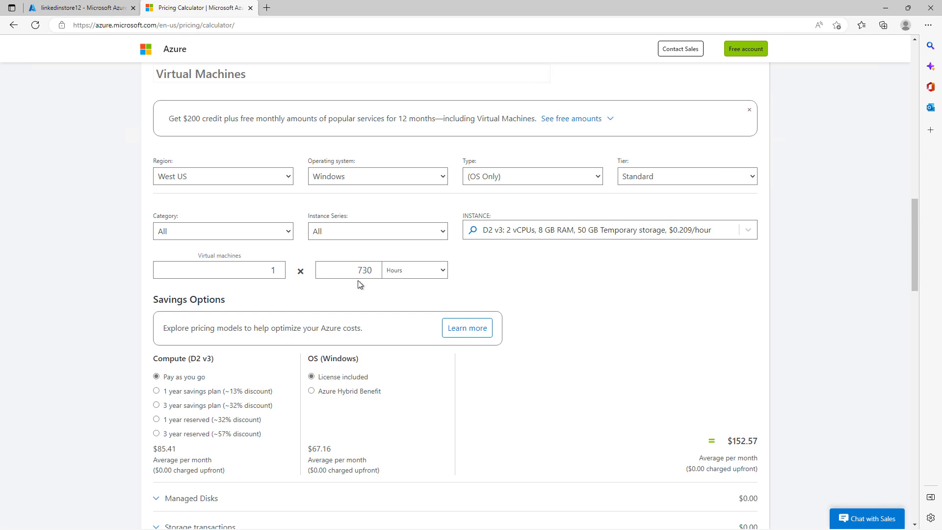
Step: Keep usage in hours and pick the A3 instance: 4 cores, 7 GB RAM, 285 GB temporary storage
left_click(439, 272)
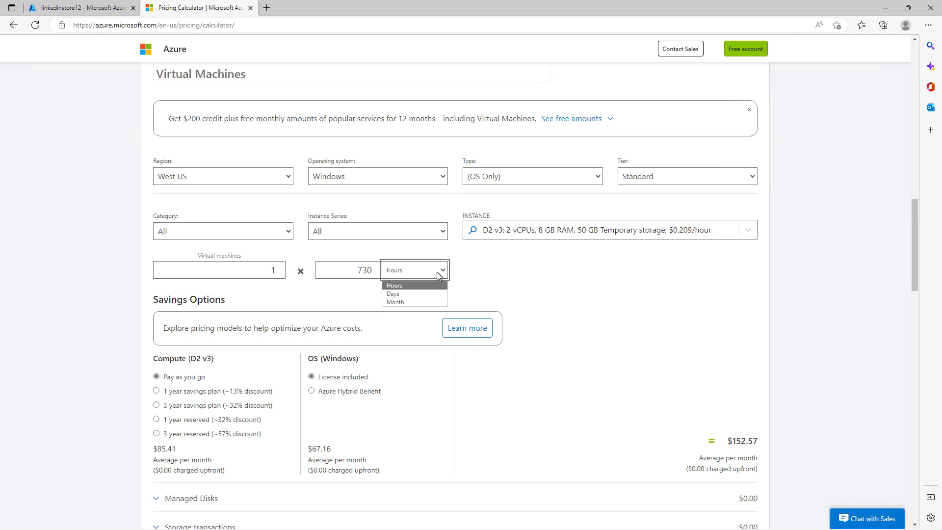
left_click(490, 272)
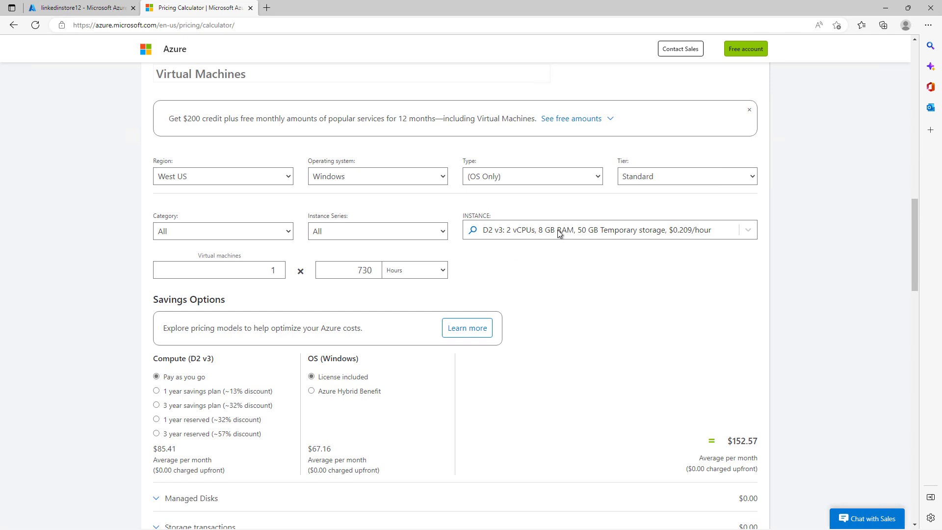
left_click(749, 230)
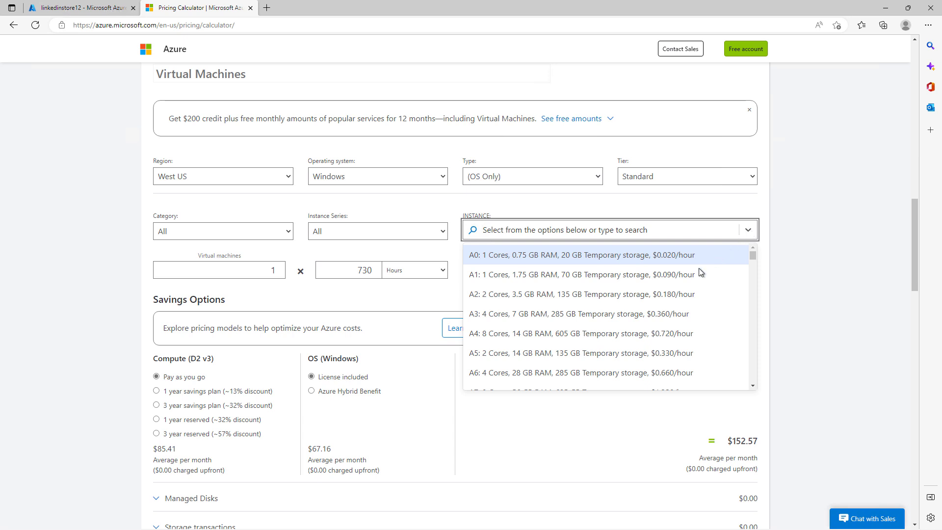
left_click(578, 313)
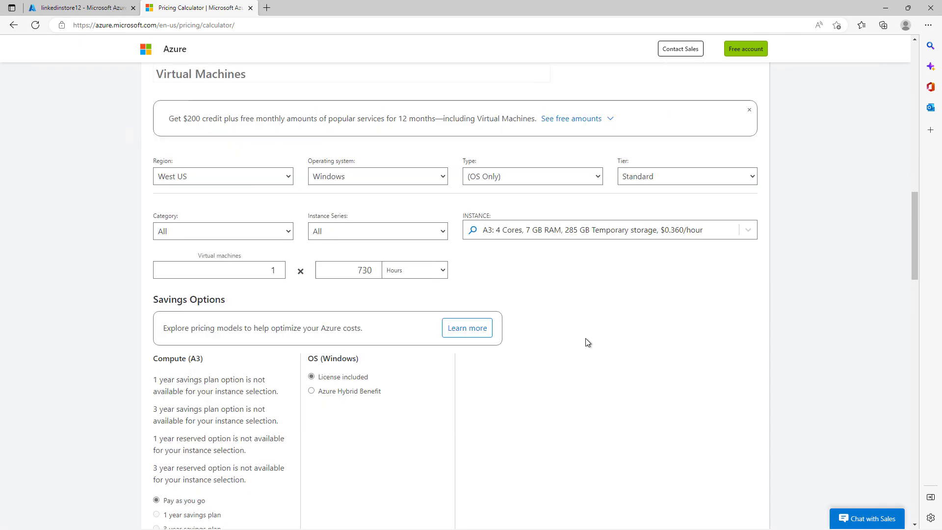
scroll(587, 342, "down", 3)
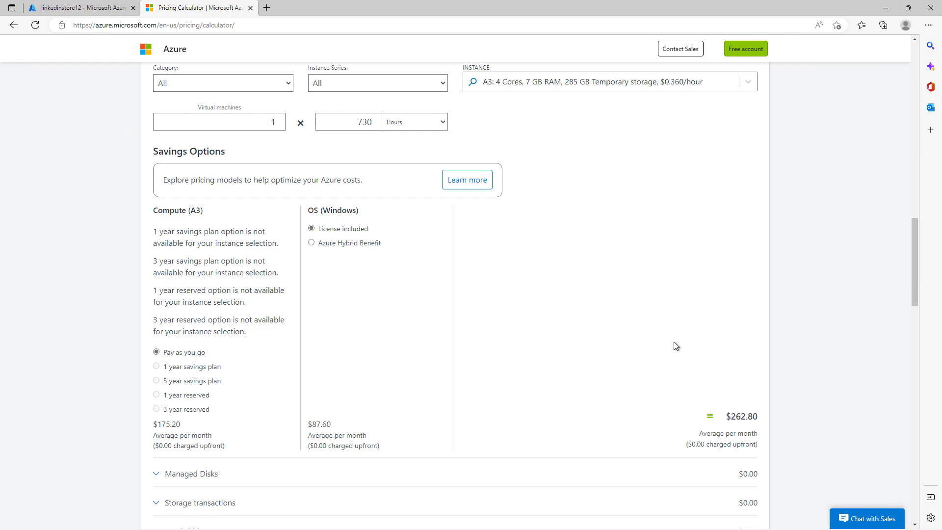
scroll(673, 342, "up", 3)
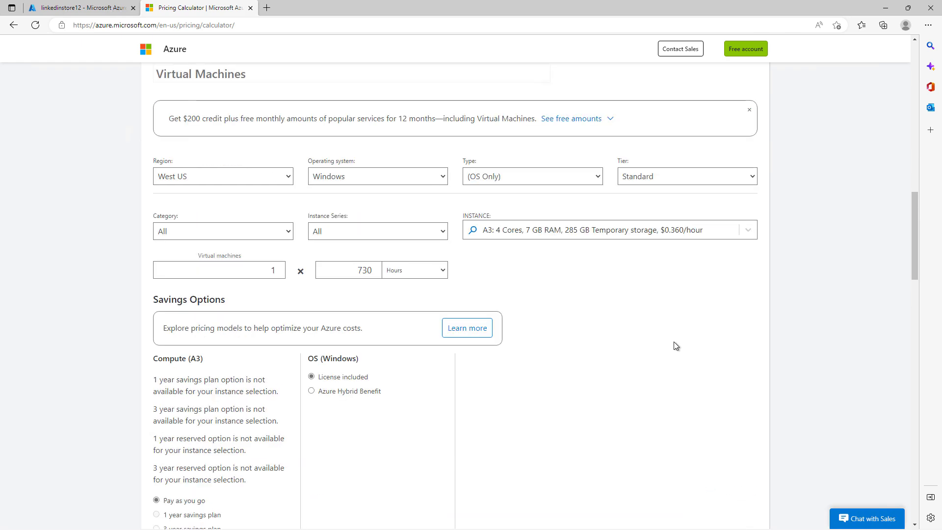
Step: Change the VM type from BizTalk to SQL Server, adding $1,095.00 SQL Enterprise licensing
left_click(579, 175)
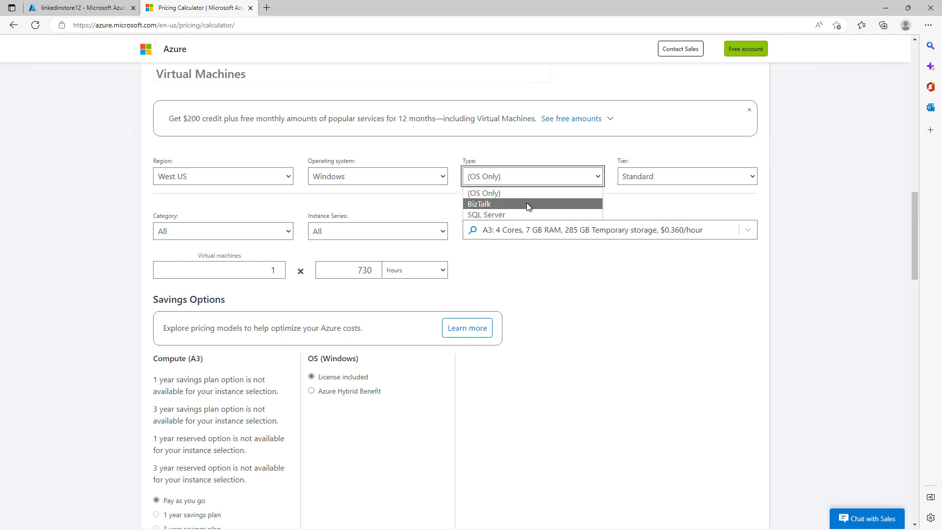
left_click(538, 204)
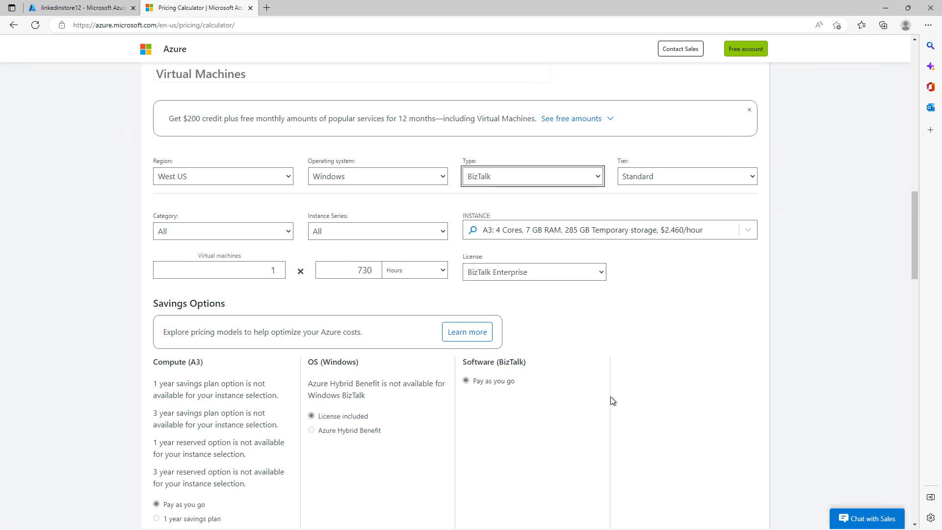
scroll(612, 398, "down", 3)
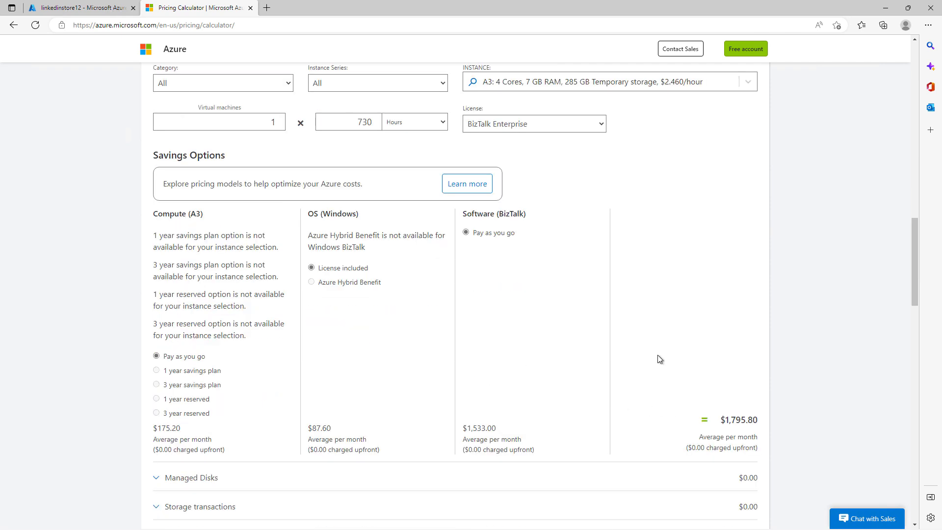
scroll(492, 116, "up", 2)
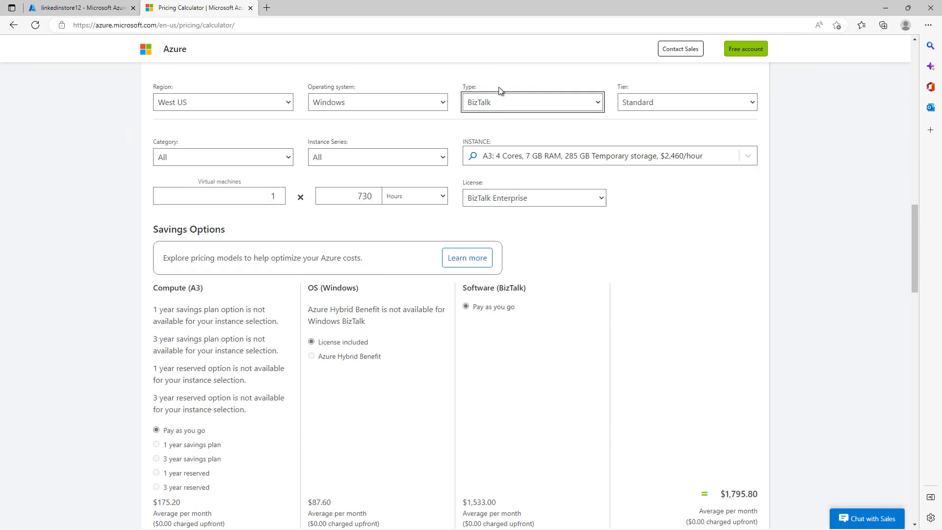
left_click(509, 100)
left_click(501, 141)
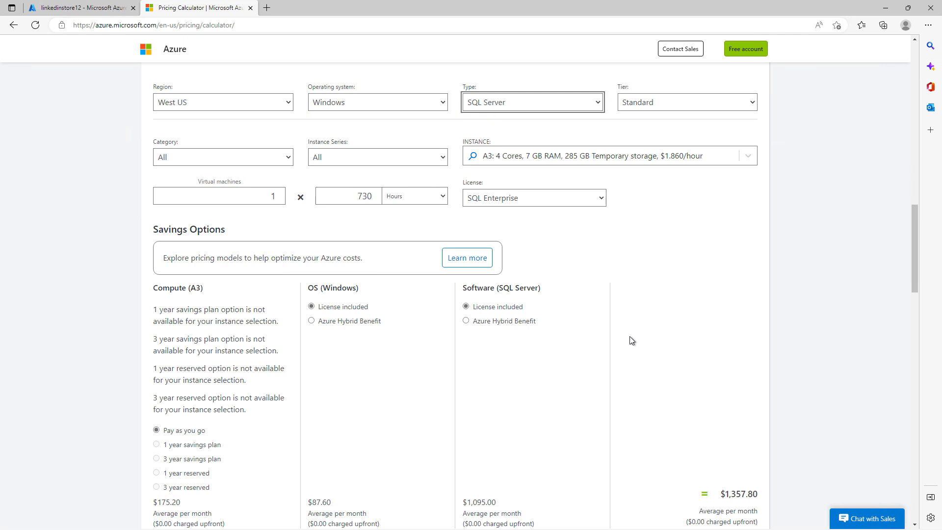
scroll(630, 339, "down", 2)
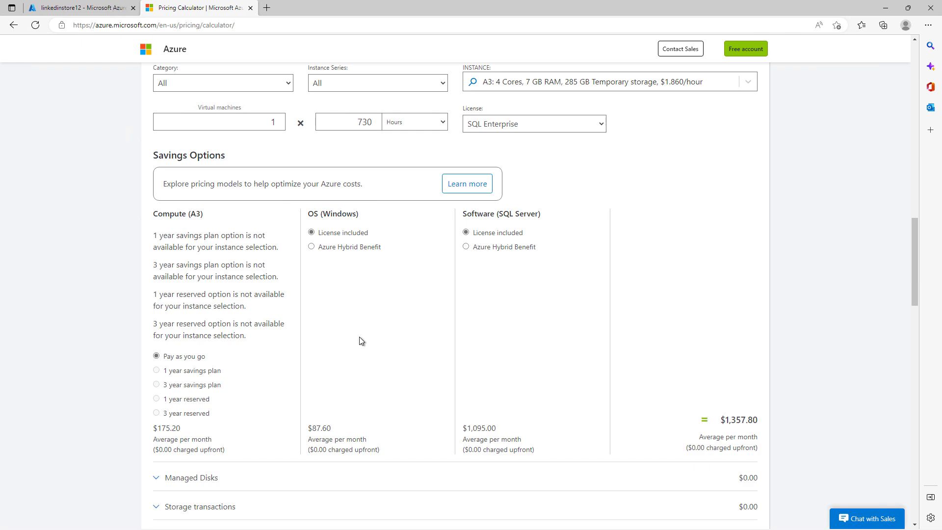
Step: Add Storage Accounts and view its Premium Block Blob, East US, LRS, 1000 GB entry
scroll(410, 290, "up", 8)
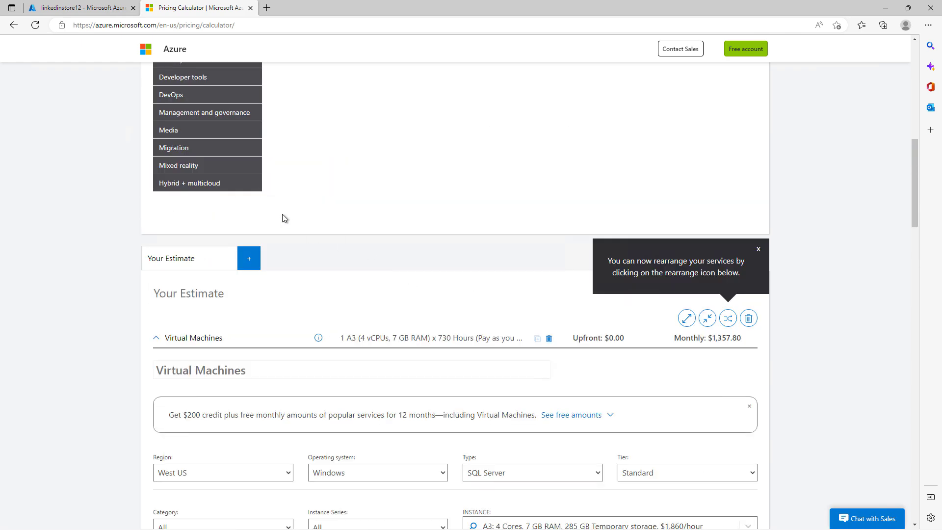
scroll(284, 216, "up", 2)
scroll(283, 216, "up", 8)
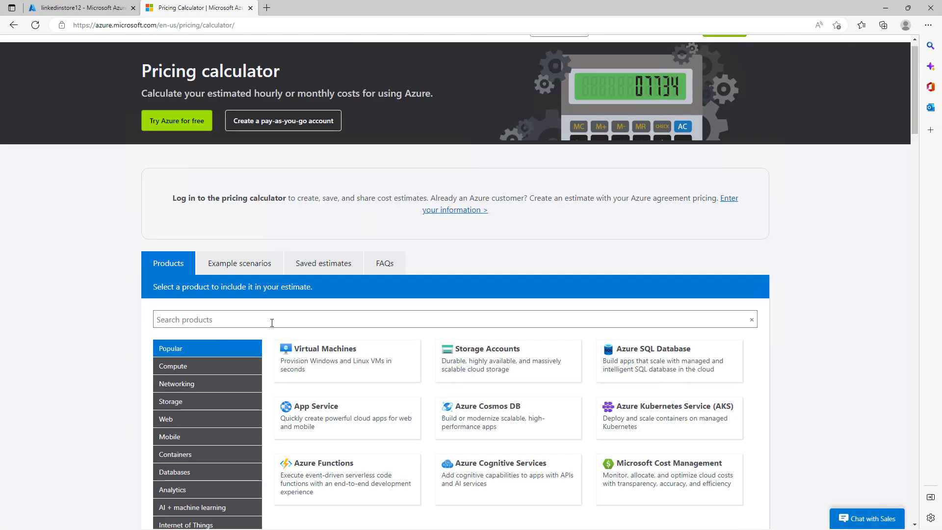
scroll(272, 322, "down", 1)
left_click(505, 286)
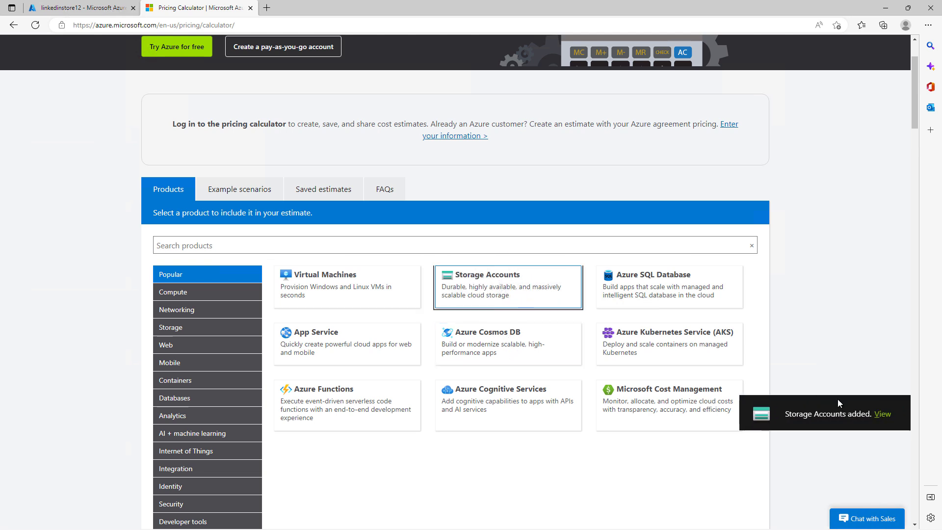
left_click(881, 414)
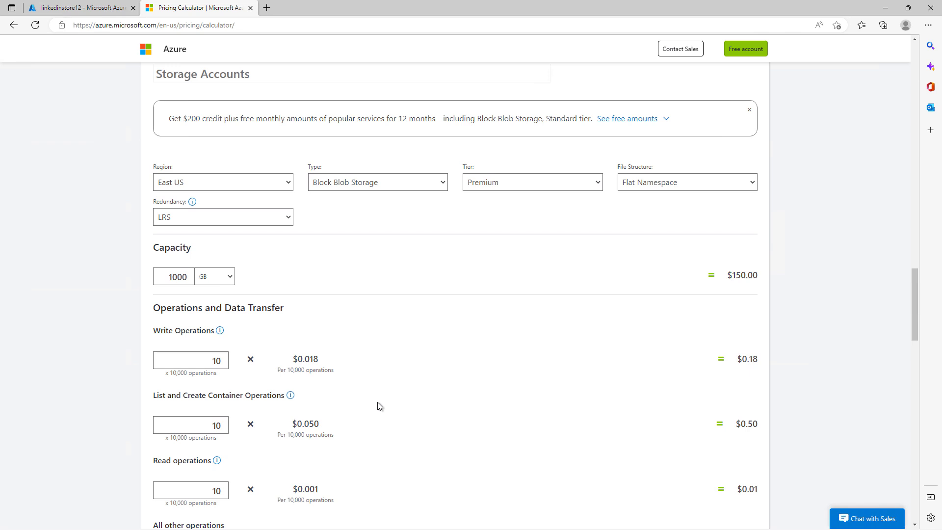
scroll(379, 406, "down", 1)
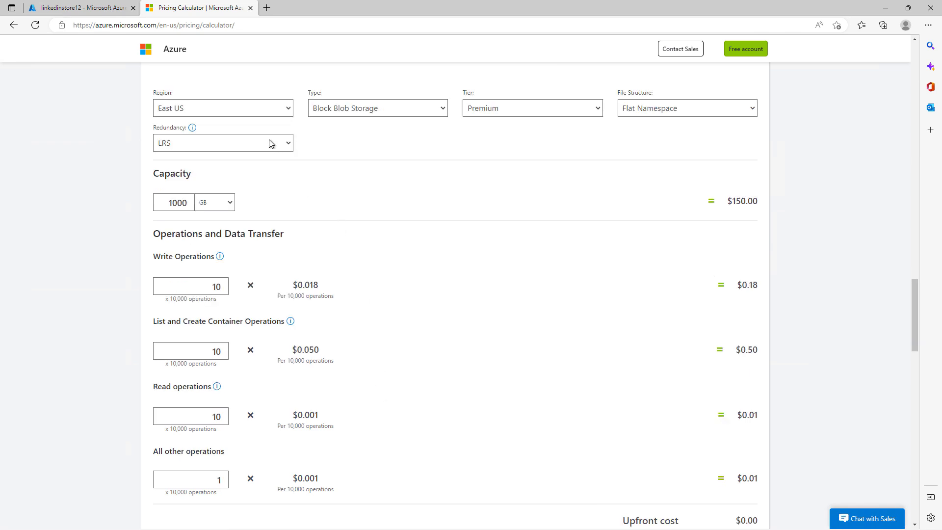
left_click(259, 114)
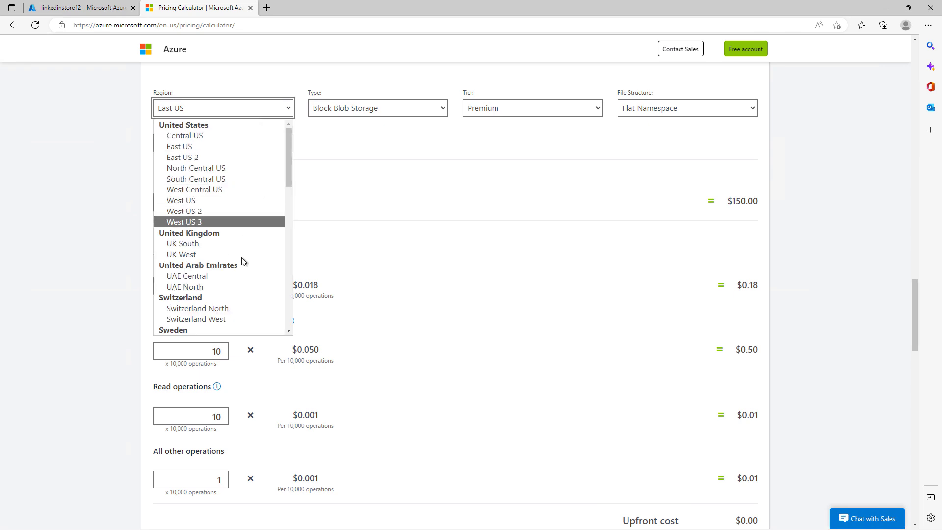
left_click(231, 179)
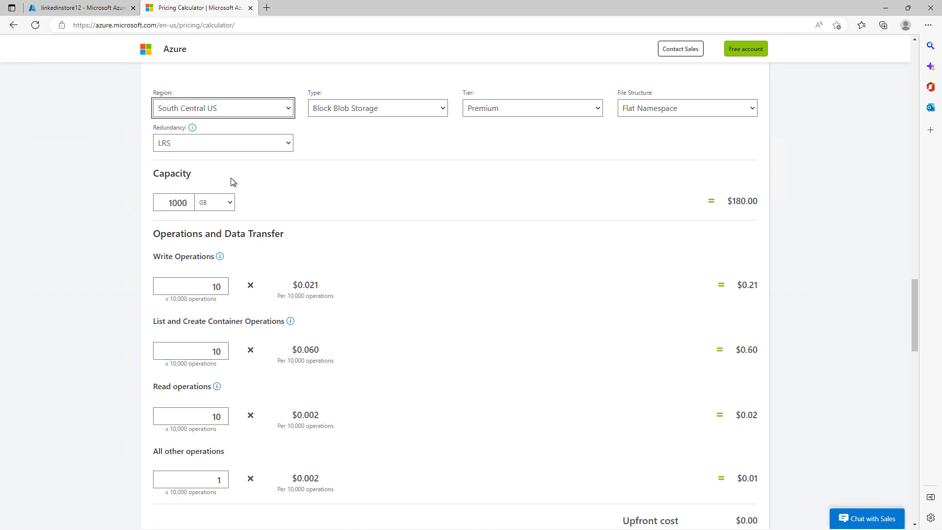
left_click(256, 115)
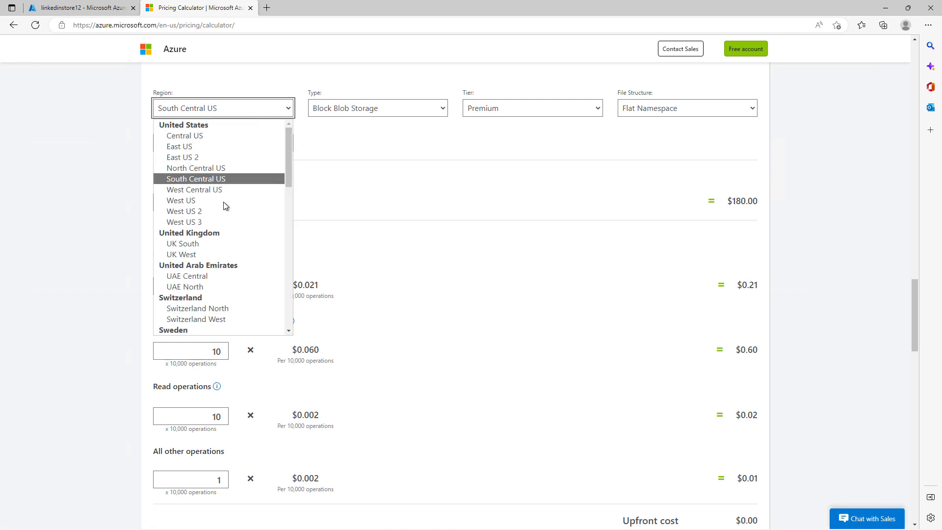
key("Escape")
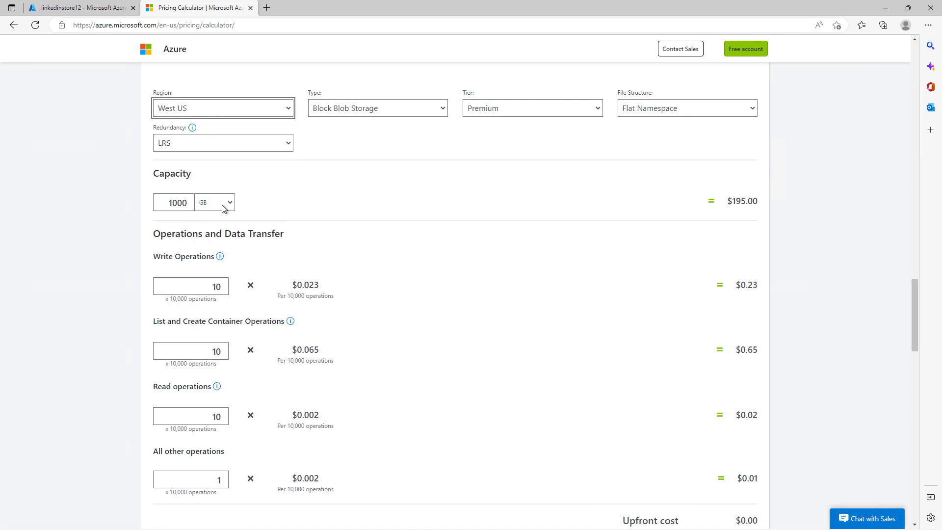
left_click(255, 115)
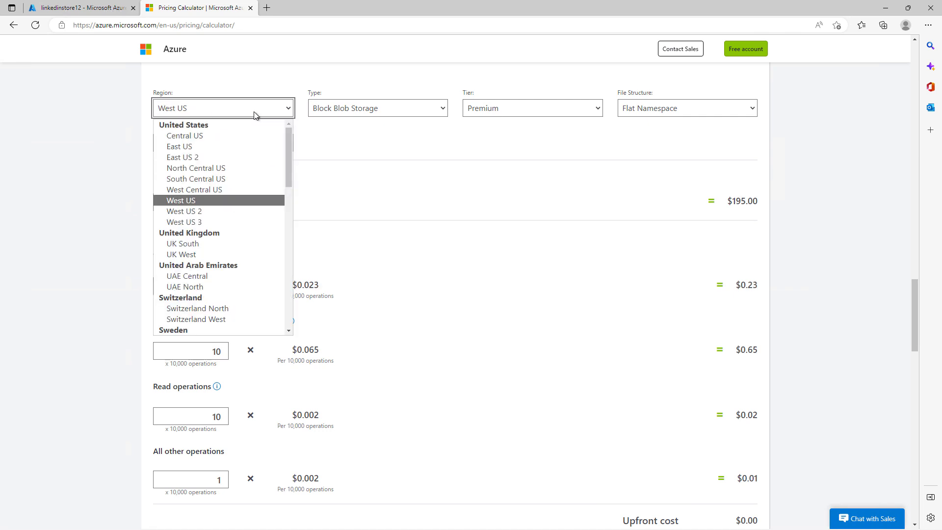
left_click(224, 244)
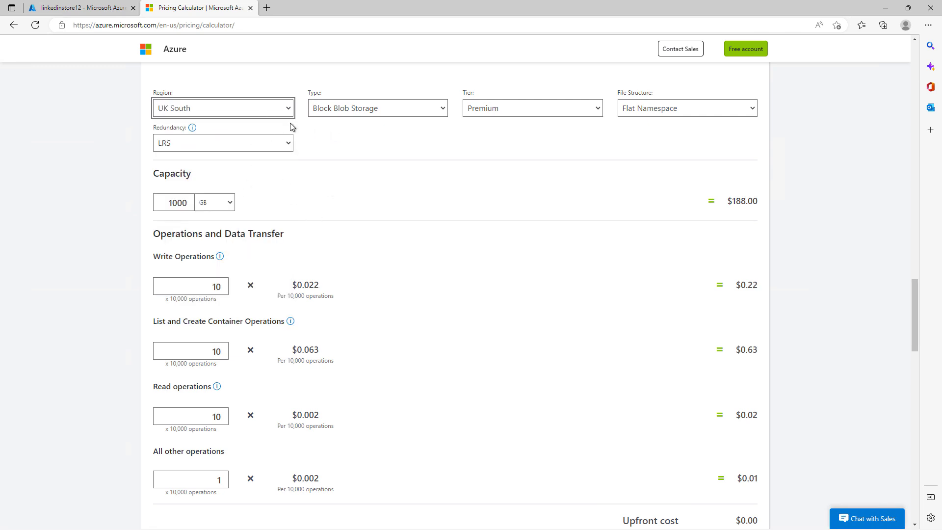
left_click(243, 115)
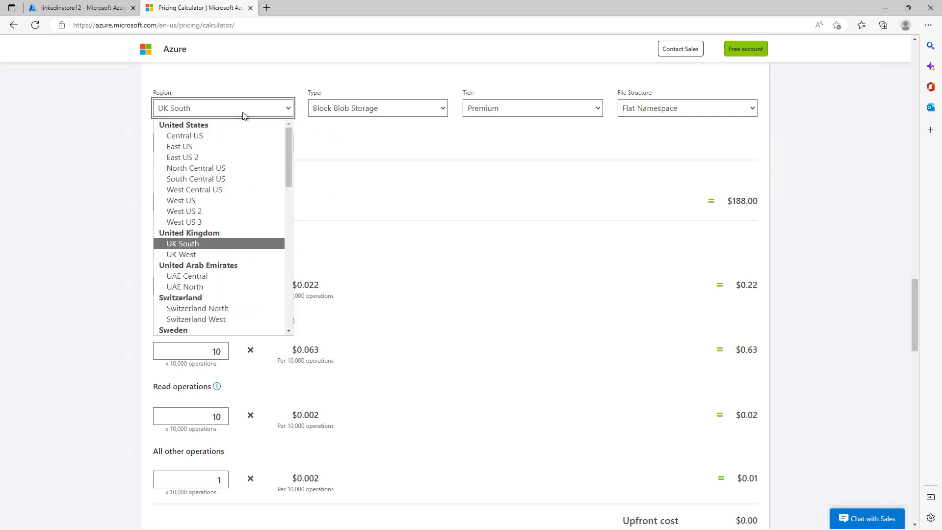
left_click(229, 153)
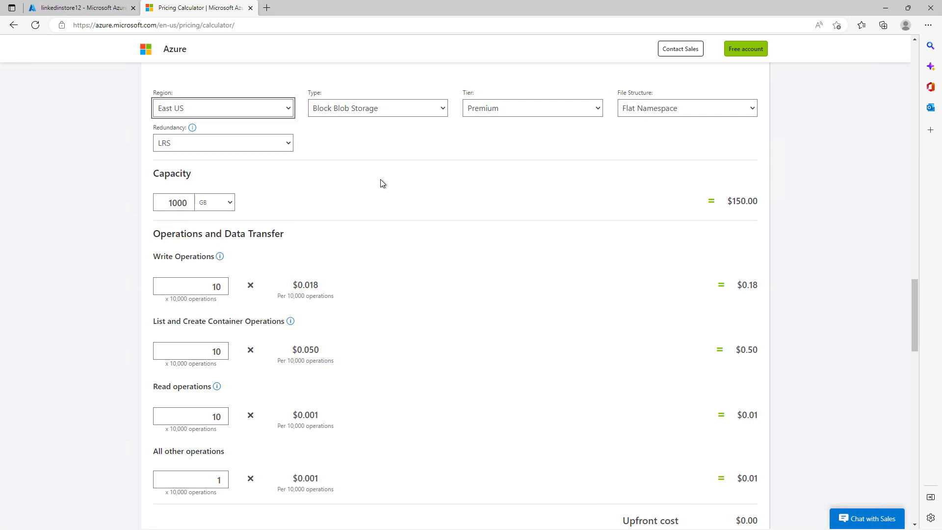
left_click(408, 111)
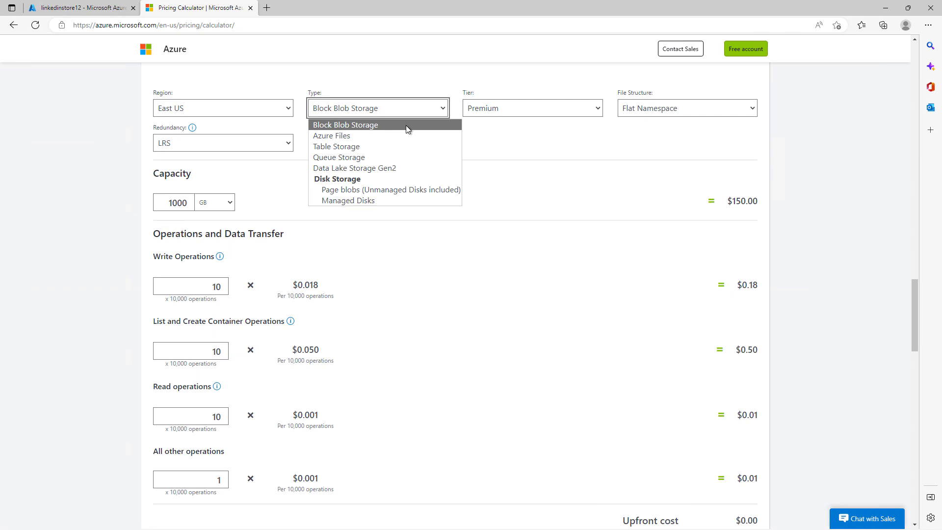
Step: Switch the storage type to Standard HDD Managed Disks with the S70 16,384 GiB disk ($491.52)
left_click(363, 146)
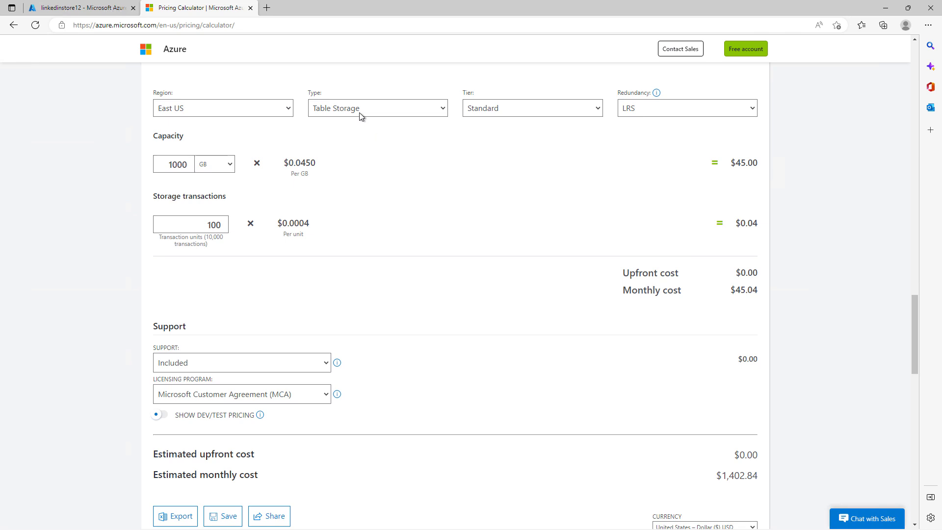
left_click(359, 113)
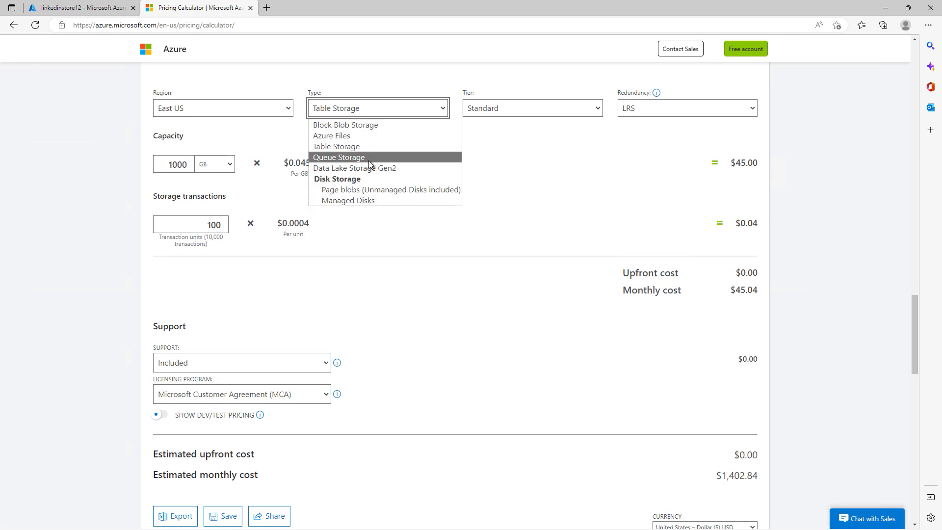
left_click(366, 200)
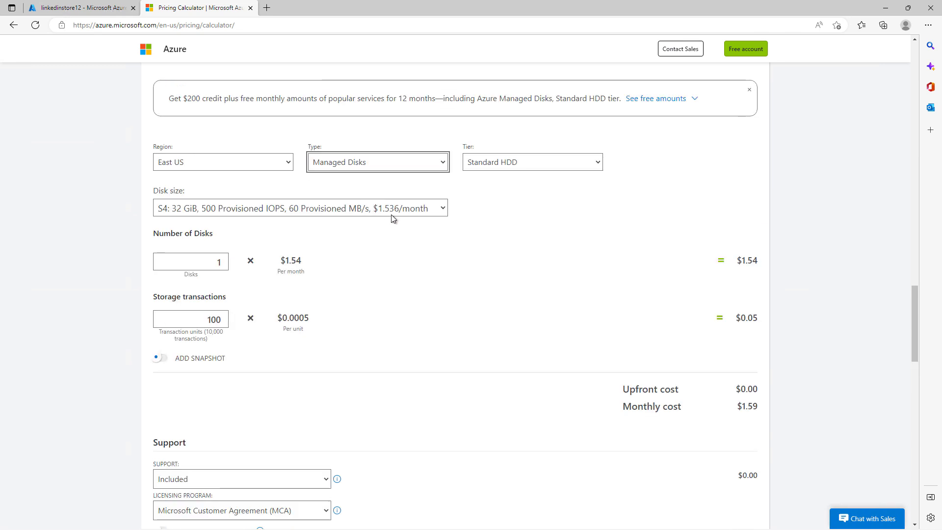
left_click(405, 254)
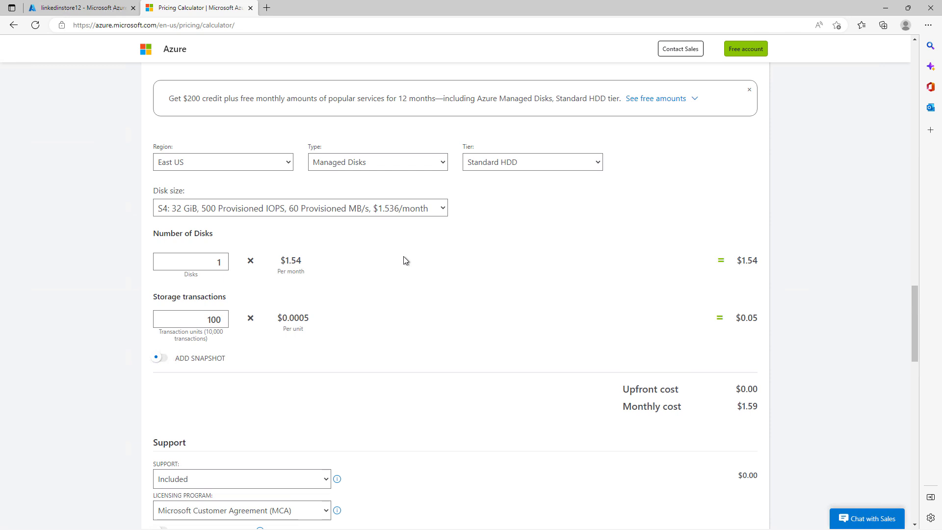
left_click(432, 214)
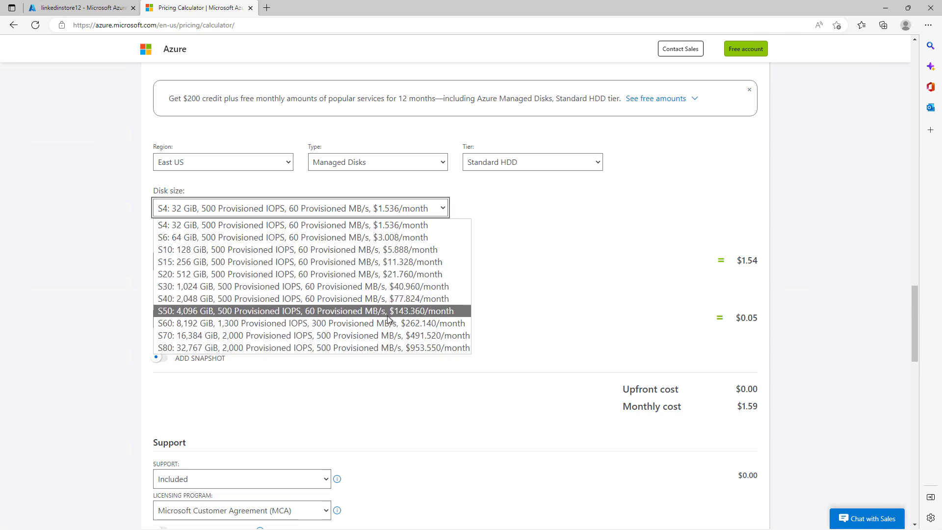
left_click(387, 335)
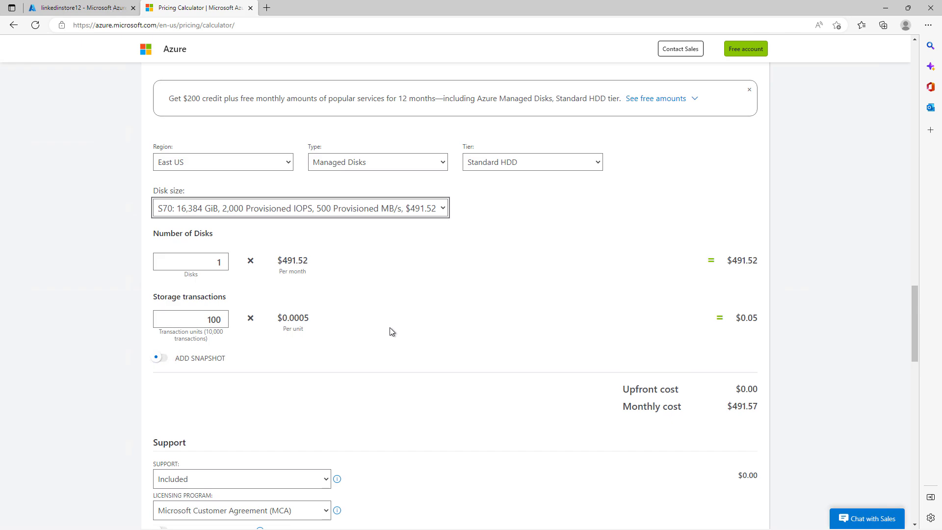
scroll(389, 328, "up", 10)
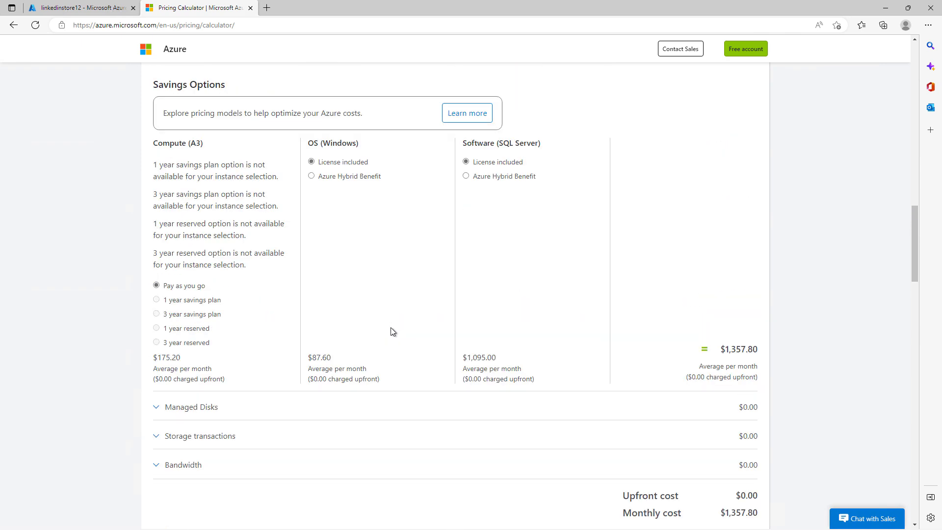
scroll(390, 331, "up", 10)
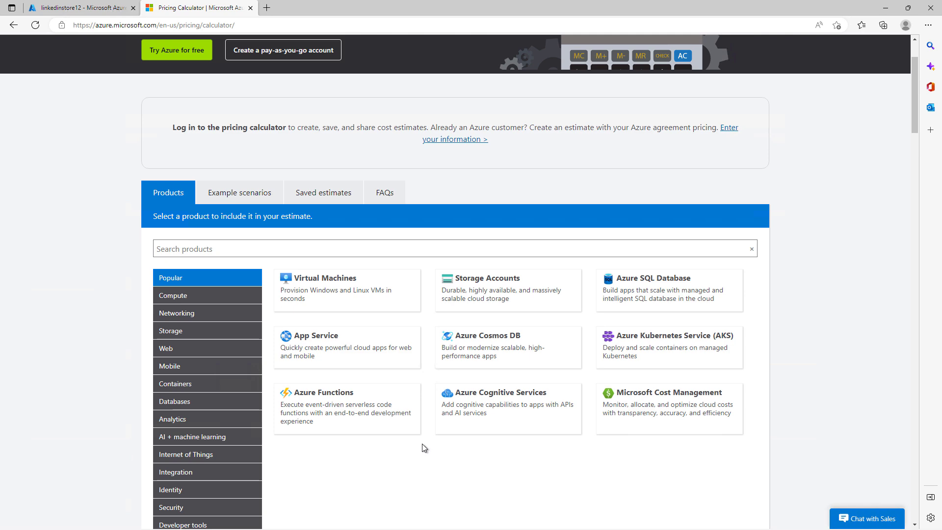
scroll(424, 448, "down", 2)
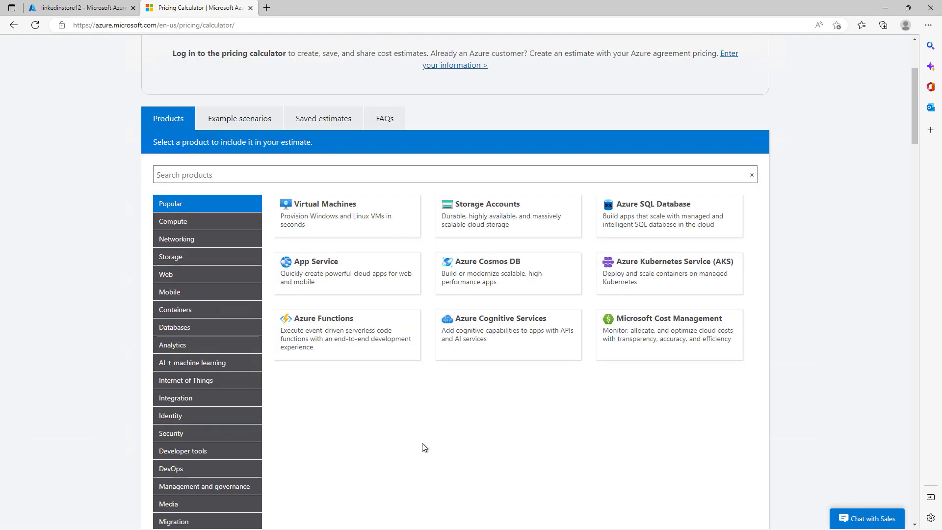